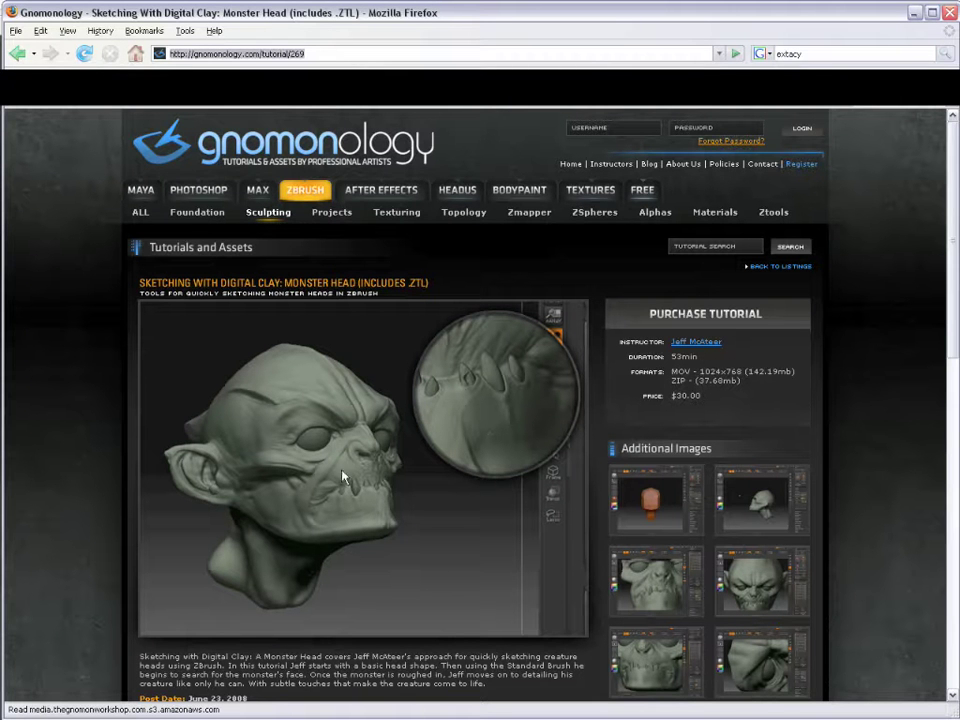
- Look through the monster head tutorial page and enlarge the teeth and chin close-up from the additional images
scroll(937, 360, down, 3)
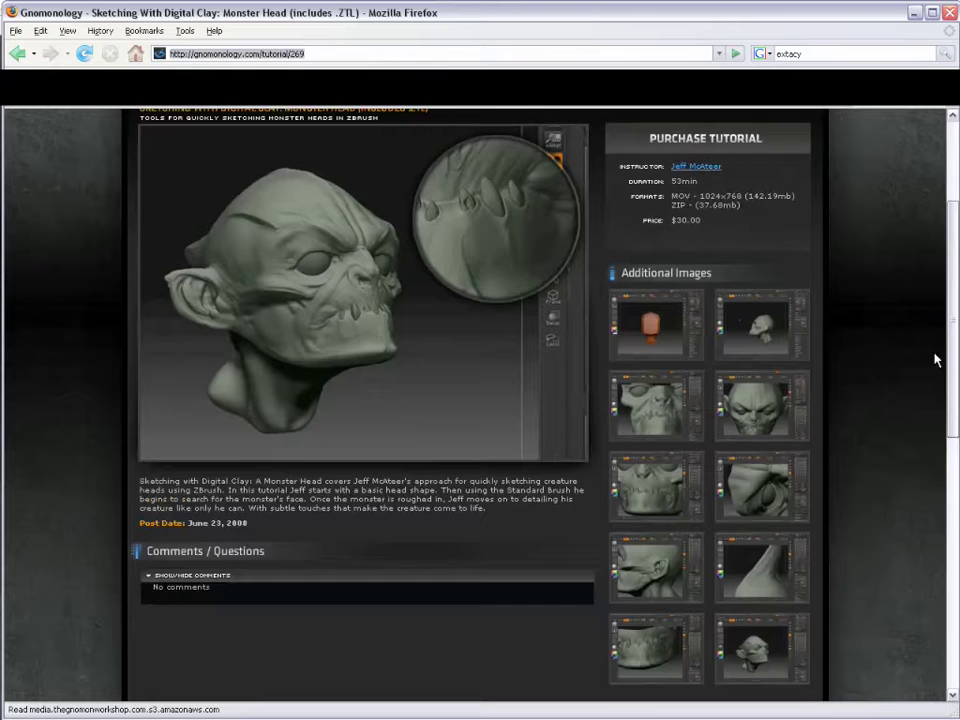
scroll(936, 360, down, 2)
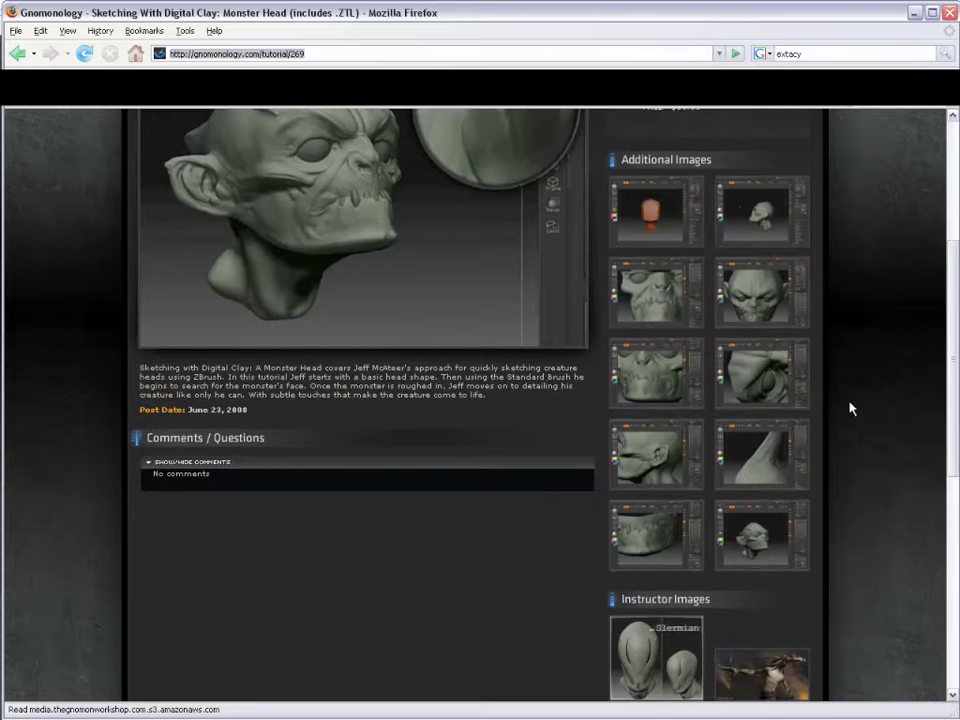
click(657, 538)
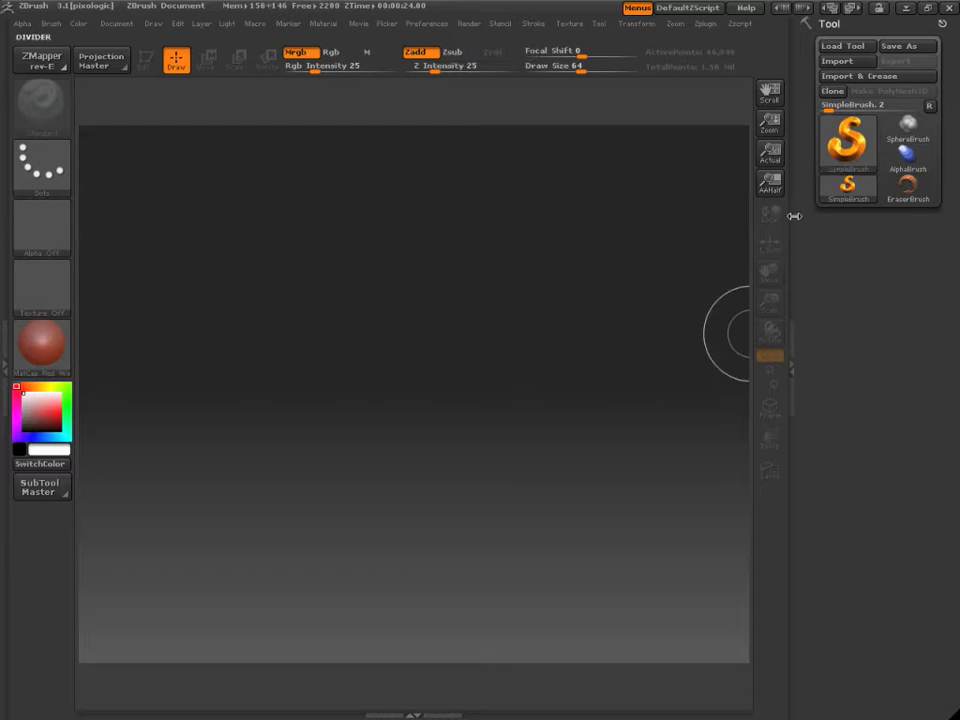
- Convert a Plane3D into a PolyMesh3D, draw it on the canvas and enter Edit mode
click(848, 140)
click(707, 150)
click(860, 92)
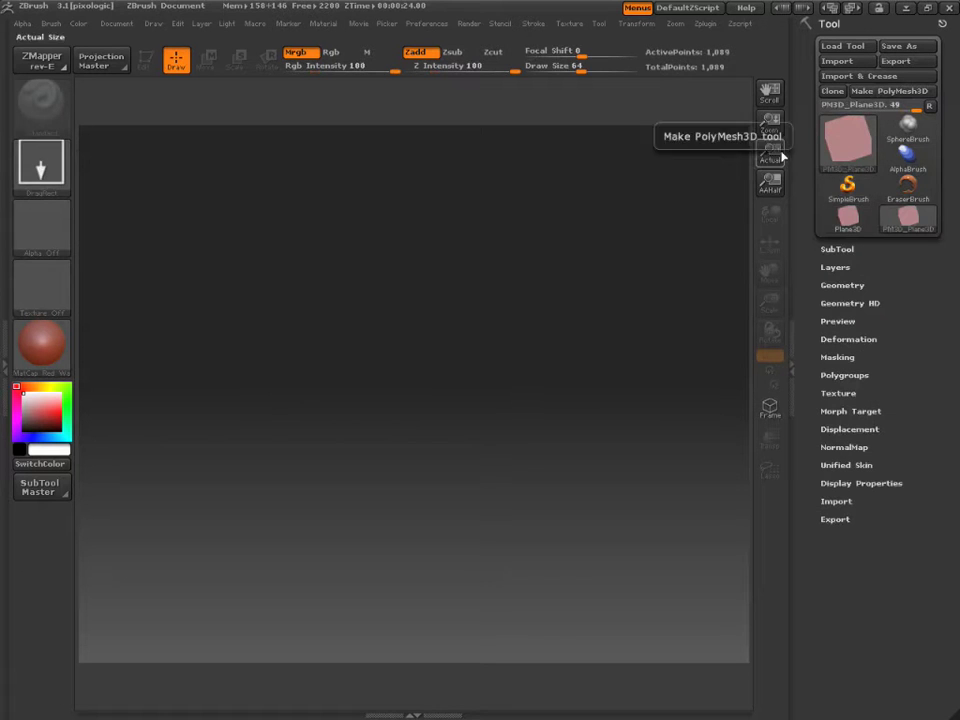
mouse_move(358, 368)
mouse_down()
mouse_move(354, 450)
mouse_move(471, 461)
mouse_up()
key(t)
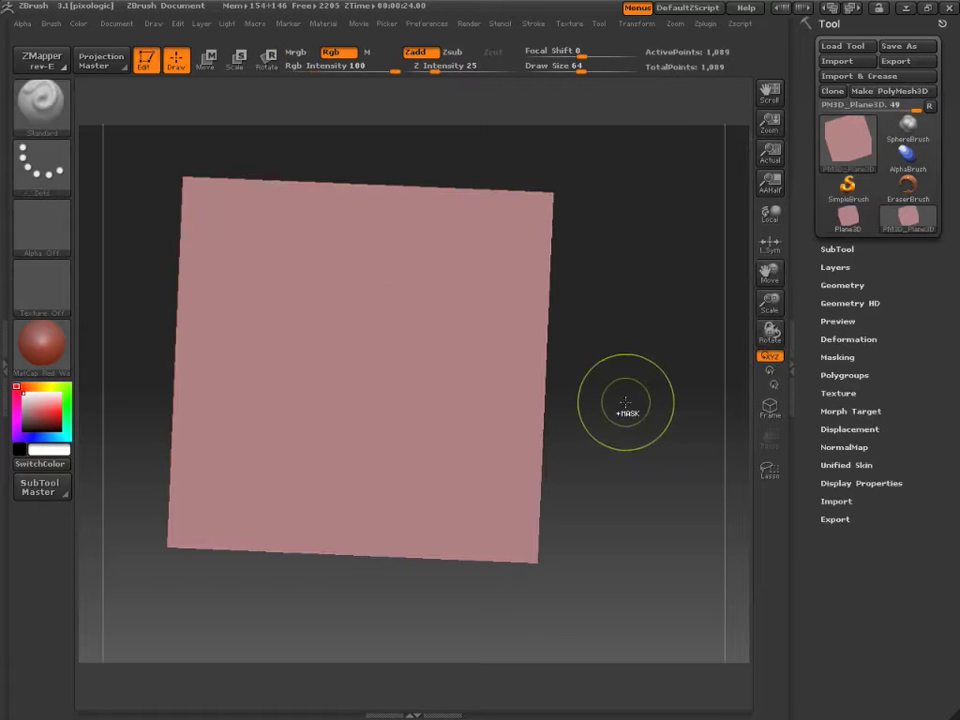
- Subdivide the plane four times
key(ctrl+d)
key(ctrl+d)
key(ctrl+d)
key(ctrl+d)
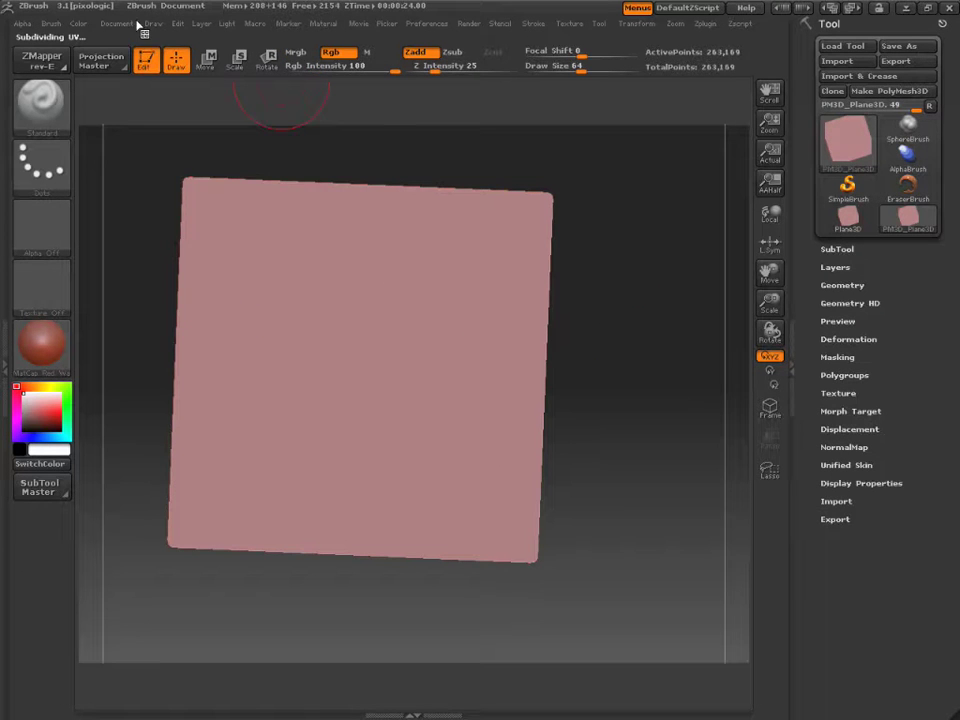
- Turn the plane to an angled view and set the brush draw size to 31
click(153, 23)
mouse_move(640, 420)
mouse_down()
mouse_move(679, 426)
mouse_move(600, 426)
mouse_up()
drag(632, 381, 650, 360)
key(s)
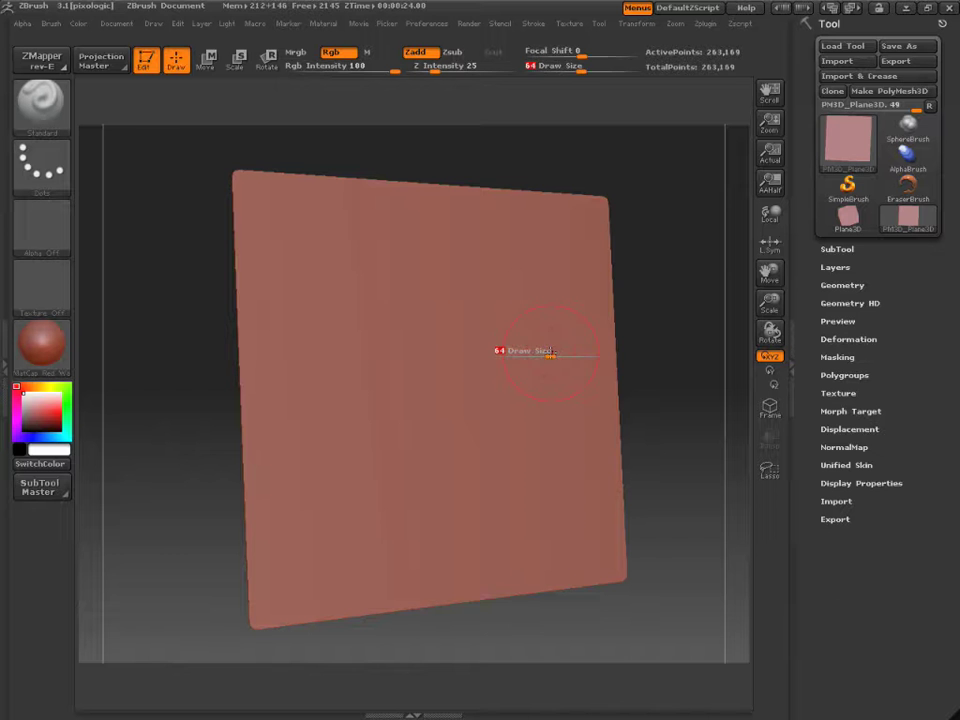
drag(538, 349, 553, 353)
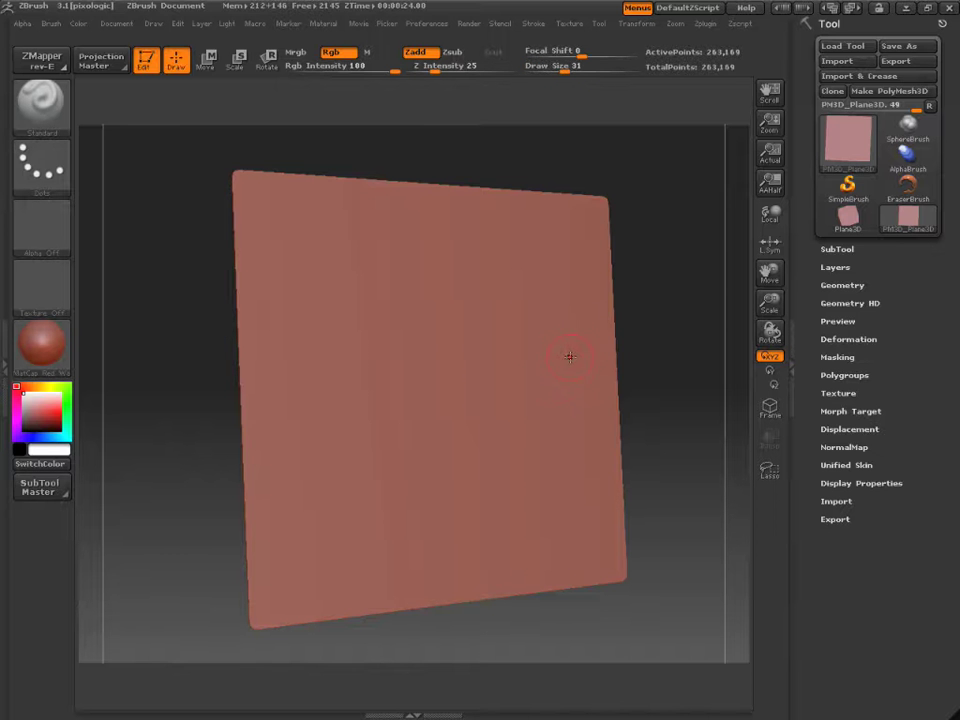
- Switch to Firefox and examine the sculpted wrinkles in images 1 to 5 of the tutorial's additional images
key(alt+Tab)
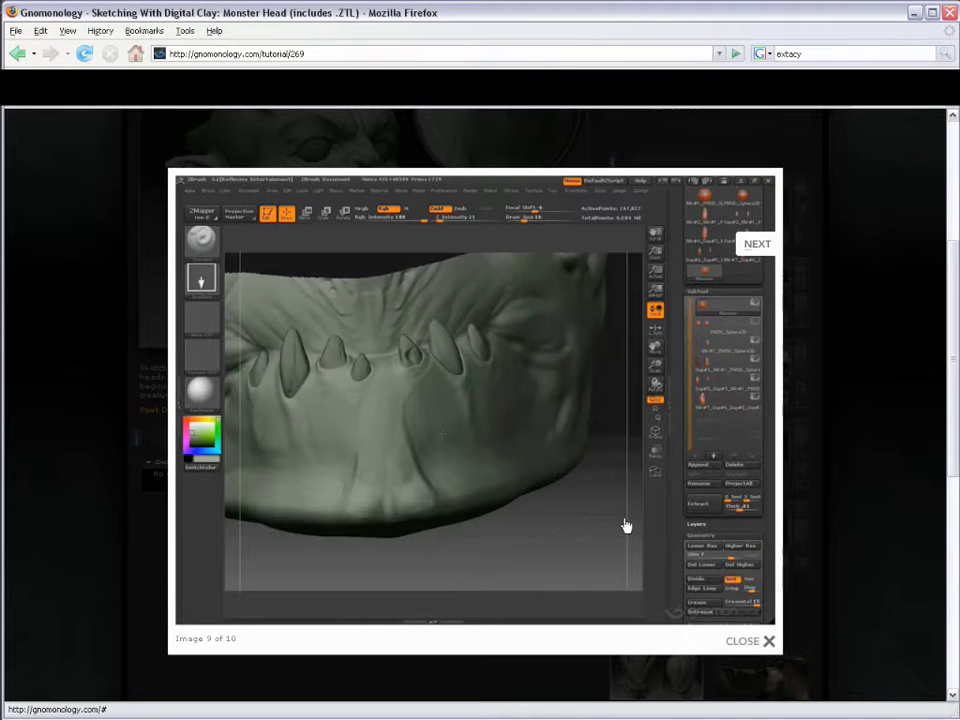
click(750, 639)
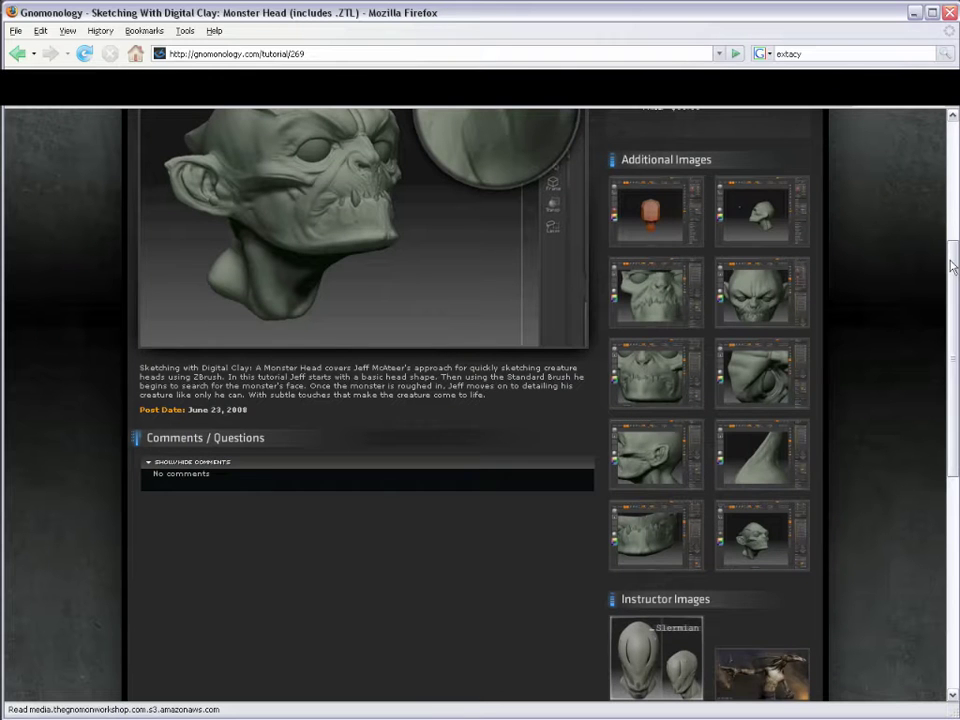
scroll(800, 265, up, 1)
click(660, 255)
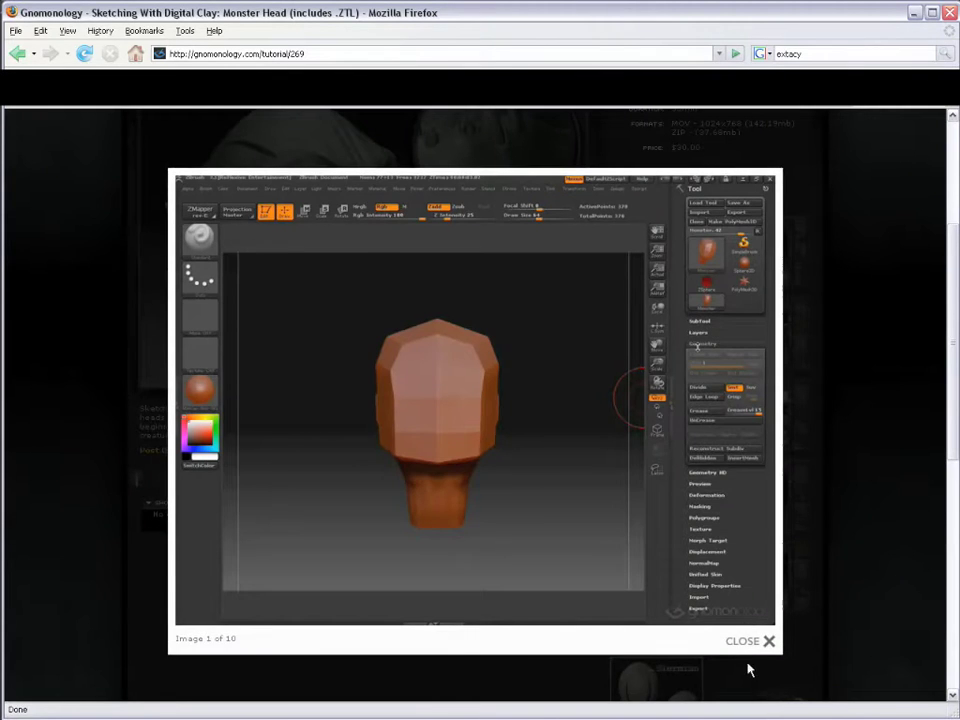
mouse_move(756, 463)
click(762, 247)
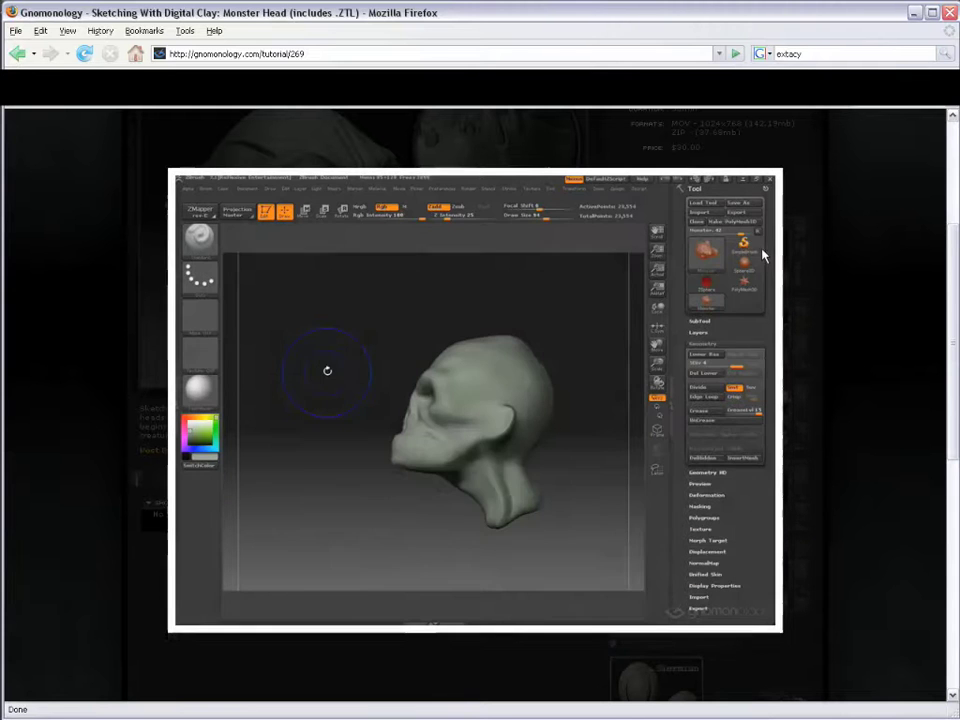
click(763, 247)
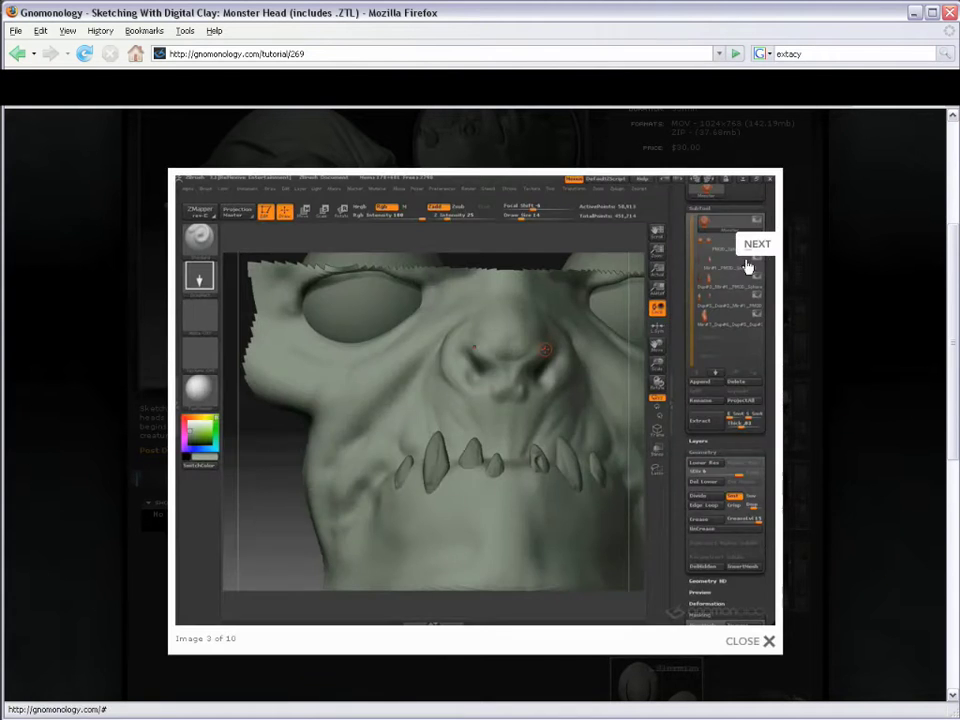
click(755, 250)
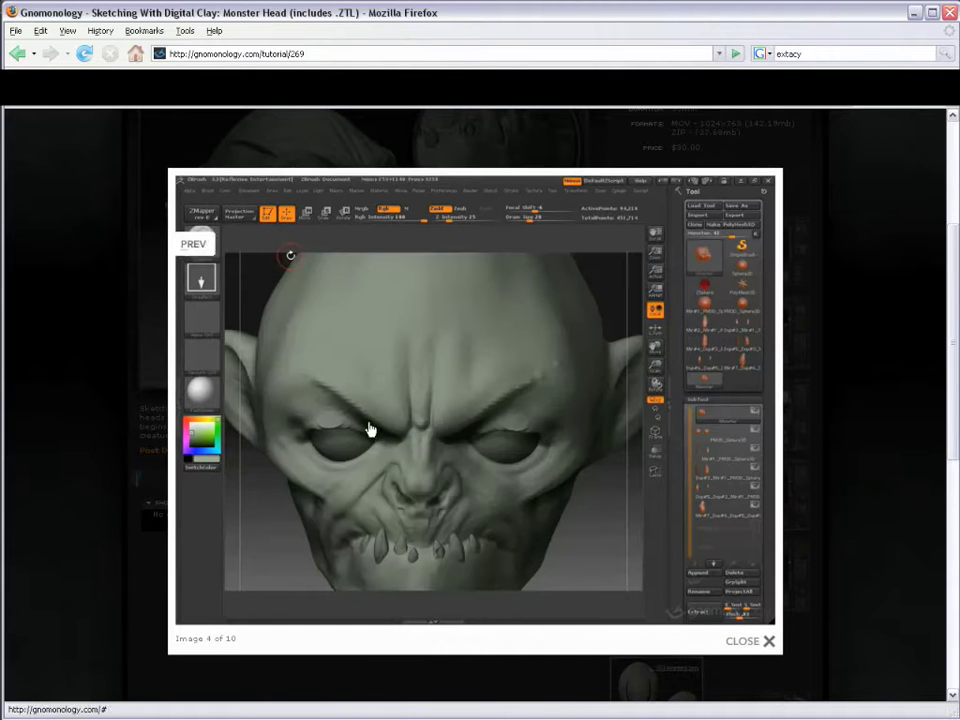
click(760, 245)
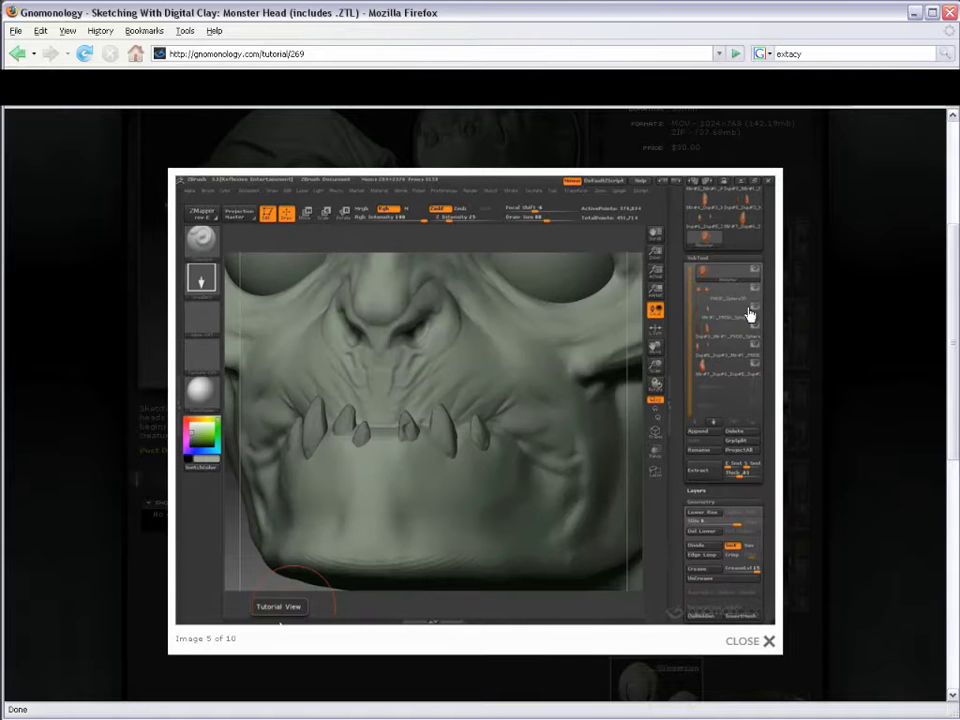
click(750, 645)
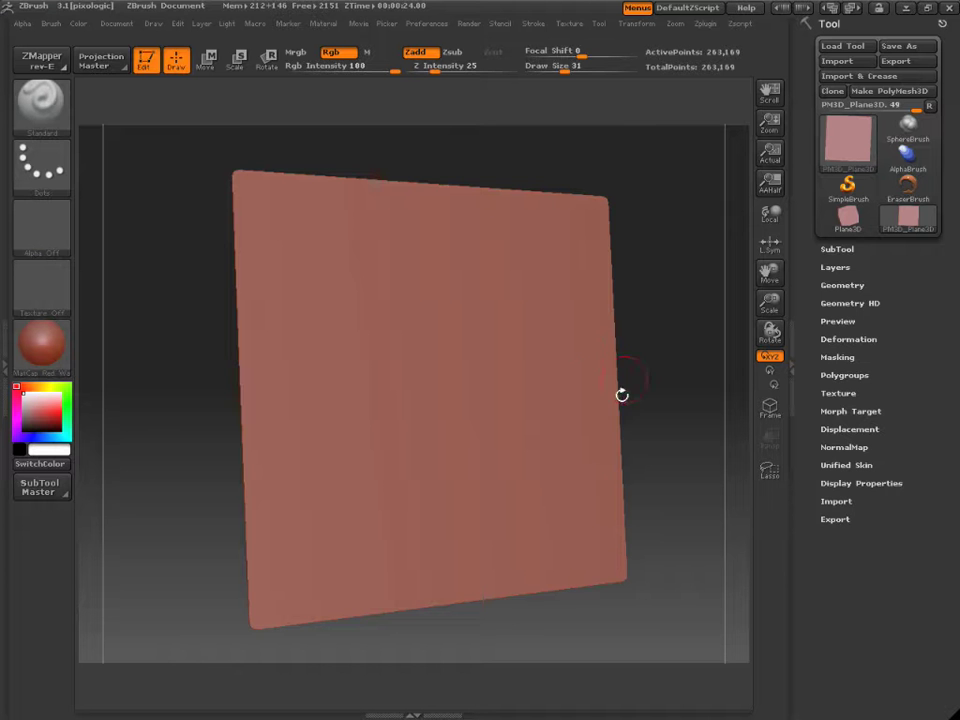
- Sculpt a raised ridge across the plane's middle with the Standard brush, then smooth its upper side one subdivision level lower at draw size 45
drag(696, 364, 610, 338)
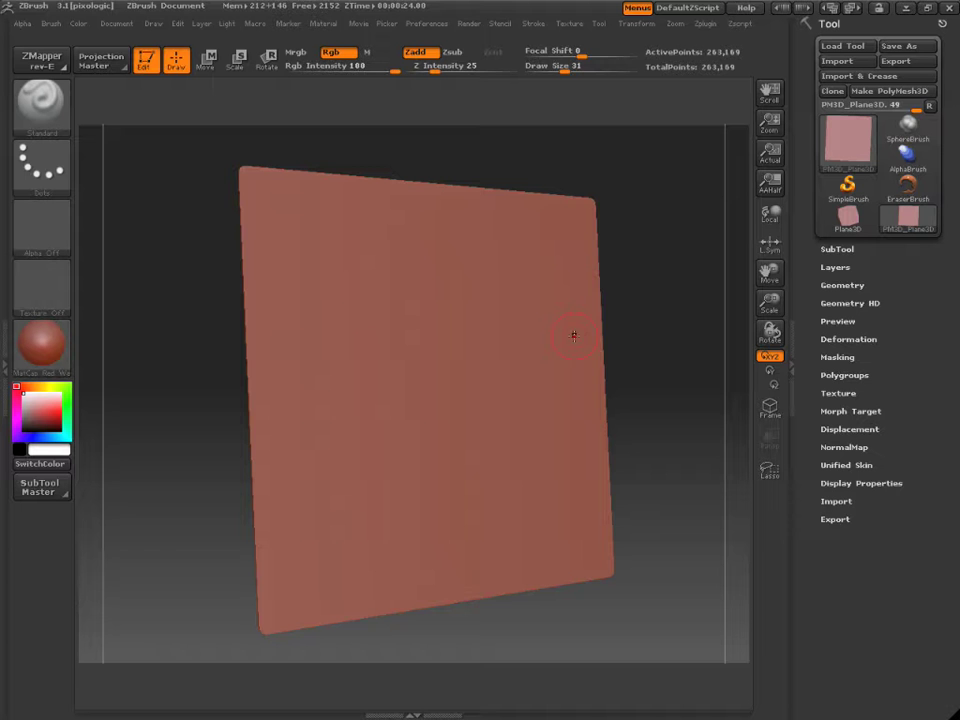
drag(590, 335, 278, 374)
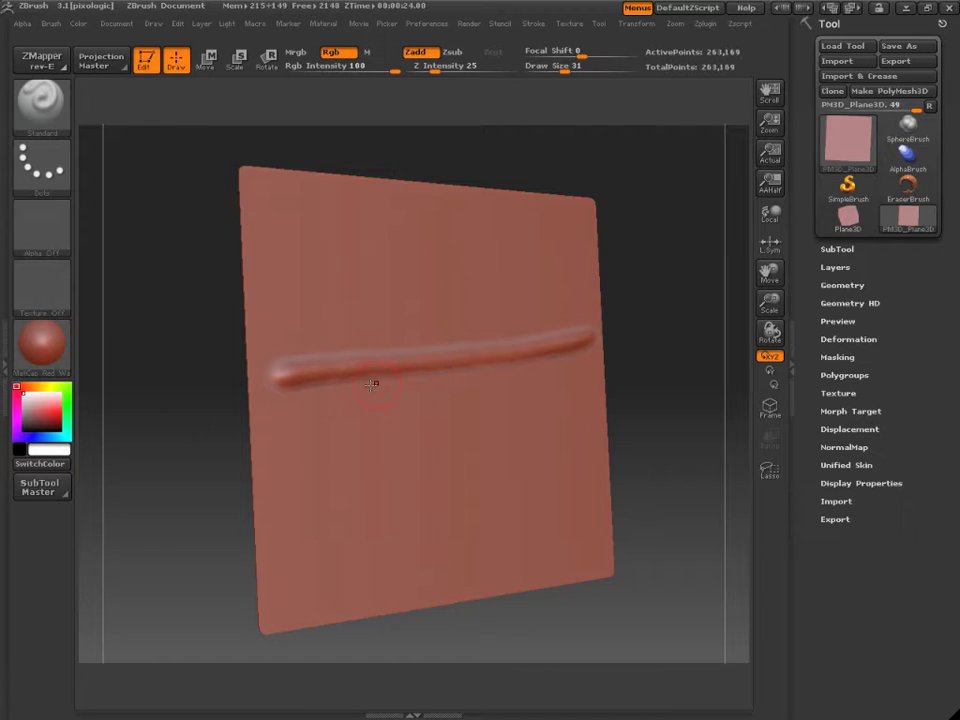
text(s45)
key(Return)
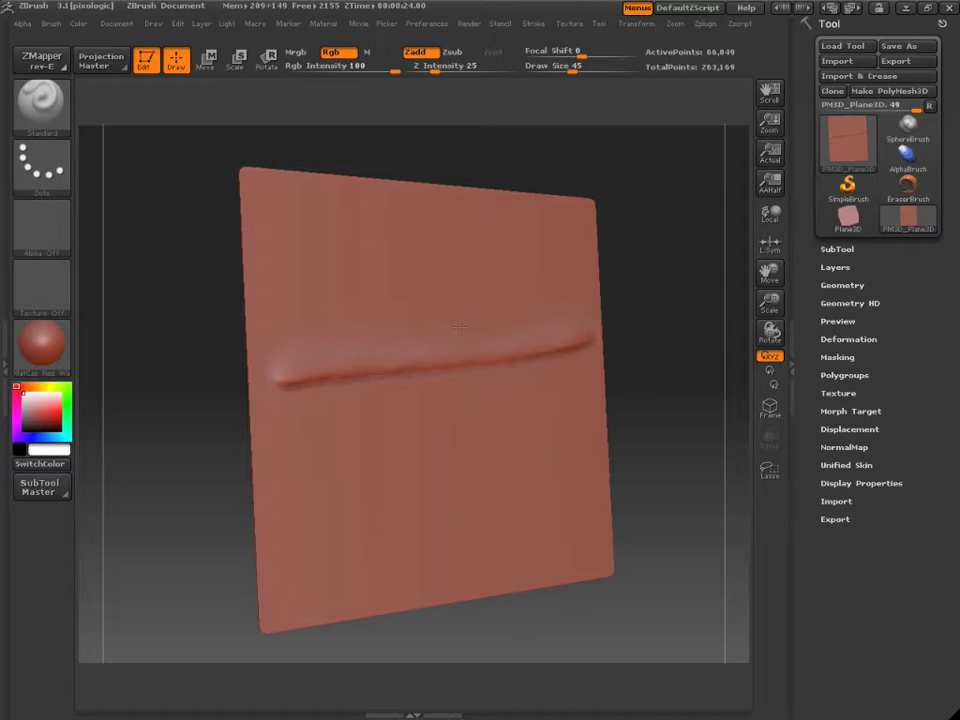
- Carve a groove across the plane below the ridge at draw size 27, then smooth its lower side at draw size 44
text(s27)
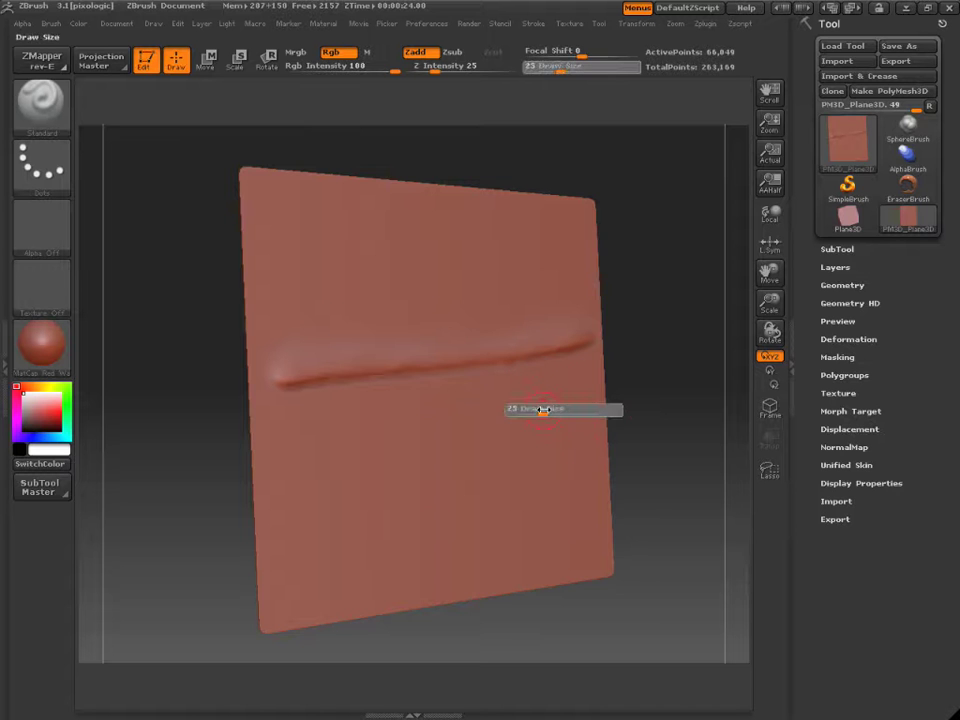
key(Return)
mouse_move(679, 435)
mouse_down()
mouse_move(684, 418)
mouse_move(690, 433)
mouse_move(686, 425)
mouse_up()
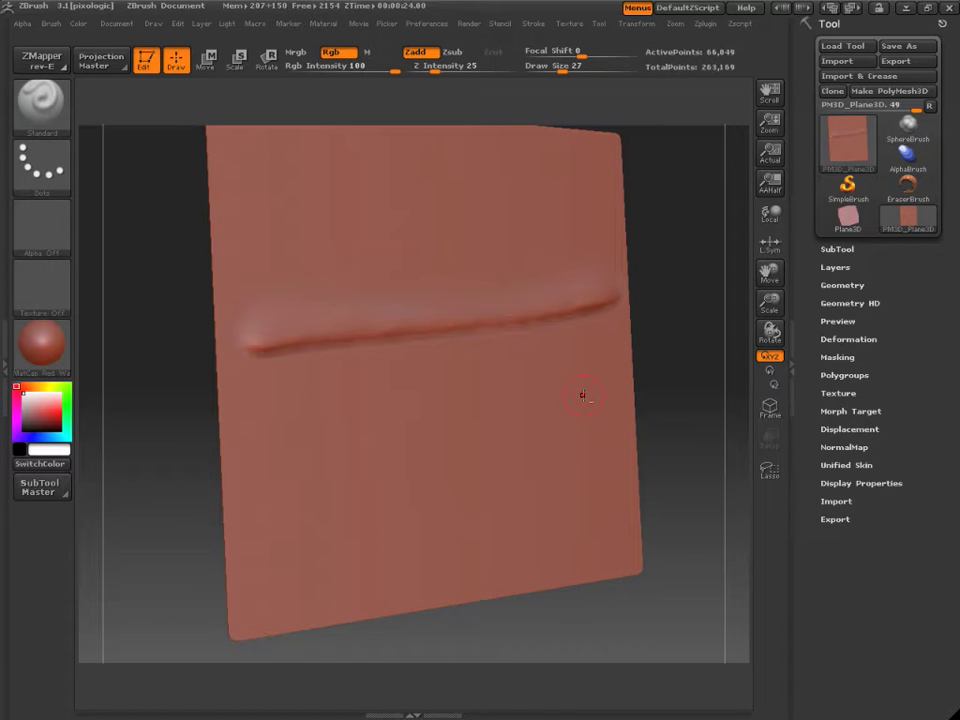
mouse_move(598, 400)
mouse_down()
mouse_move(532, 420)
mouse_move(339, 434)
mouse_move(248, 456)
mouse_move(329, 437)
mouse_move(560, 419)
mouse_move(620, 398)
mouse_up()
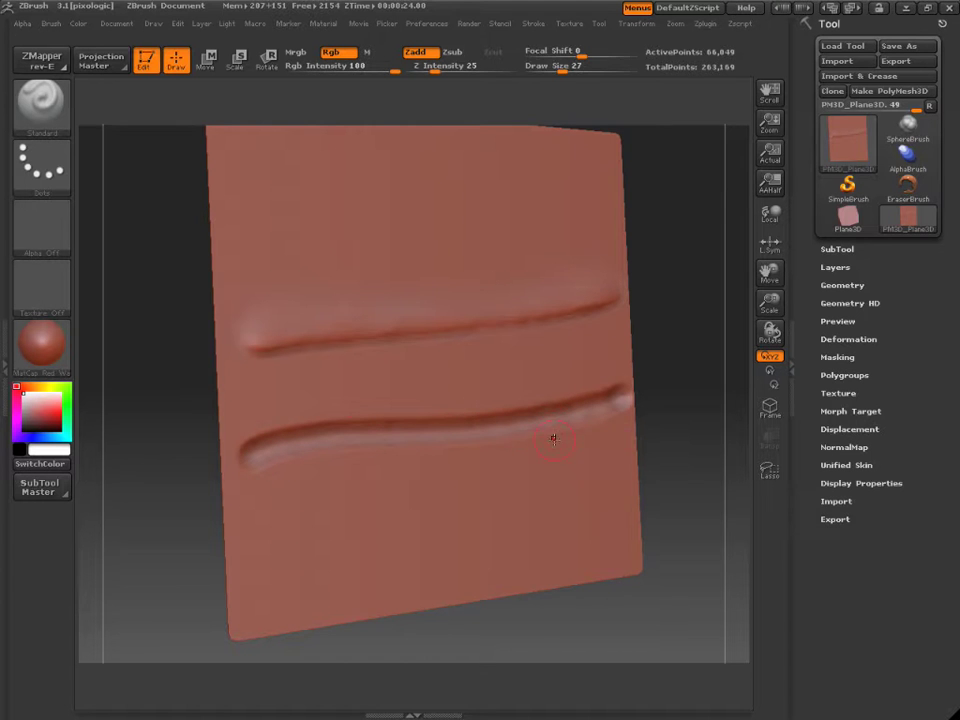
text(s44)
key(Return)
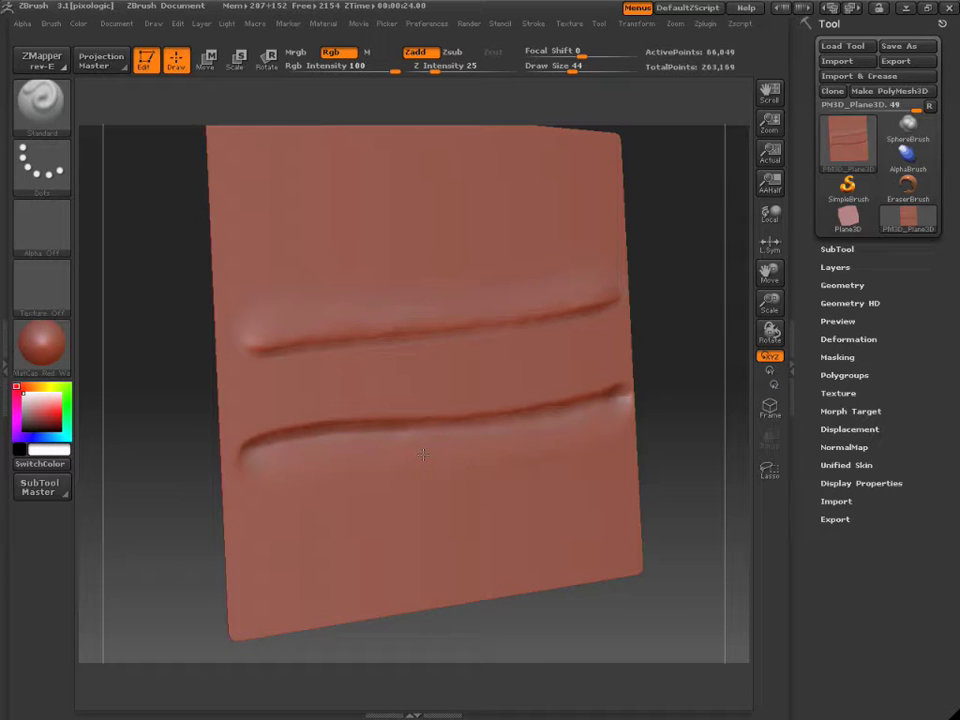
- Carve a wavy crease below the groove with the Dam_Standard brush, then soften its lower side and set the draw size to 30
click(42, 100)
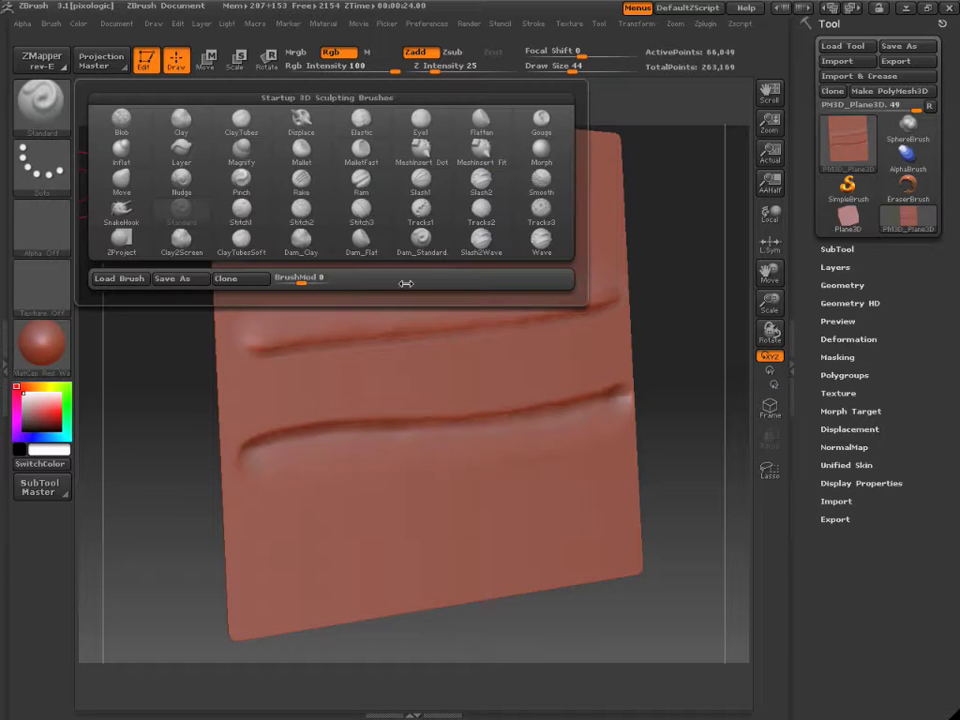
click(422, 243)
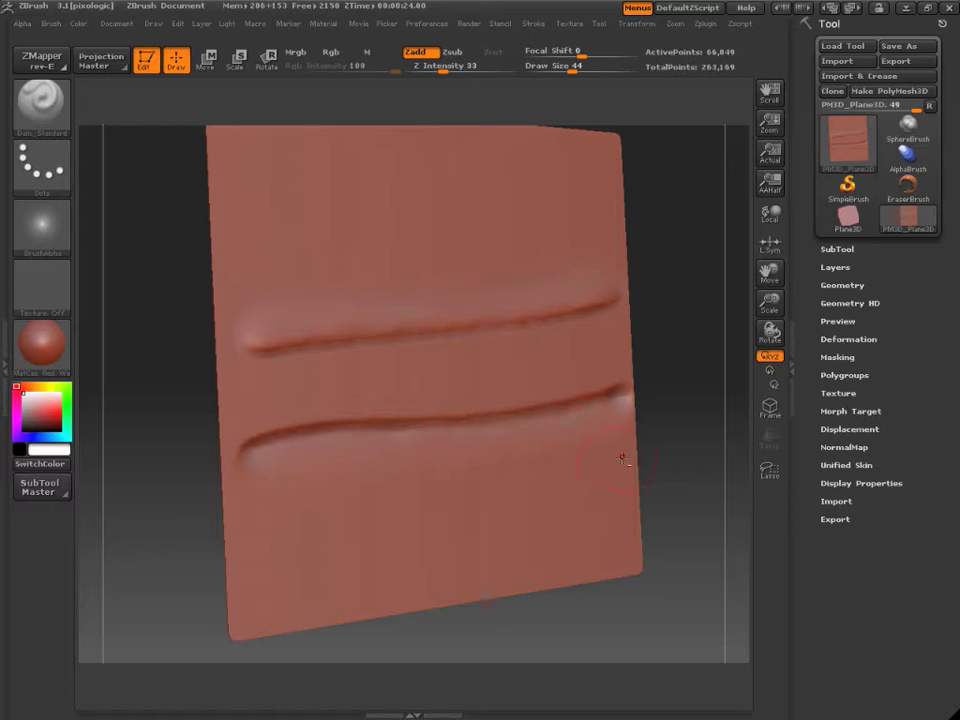
mouse_move(622, 458)
mouse_down()
mouse_move(579, 480)
mouse_move(409, 482)
mouse_move(315, 513)
mouse_move(232, 527)
mouse_up()
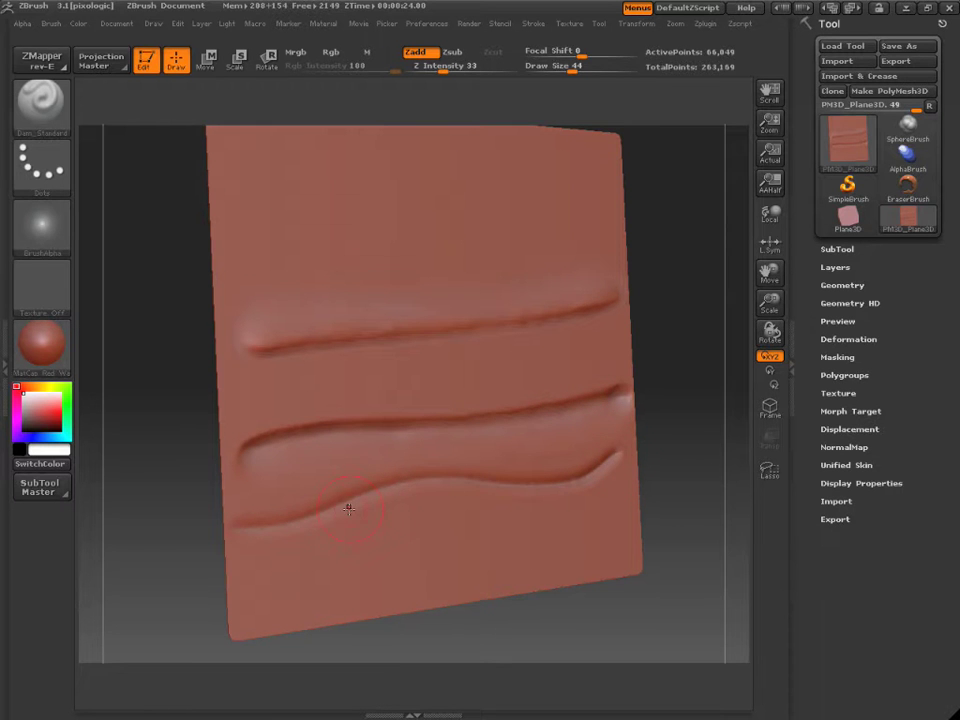
key(s)
drag(343, 527, 292, 530)
key(s)
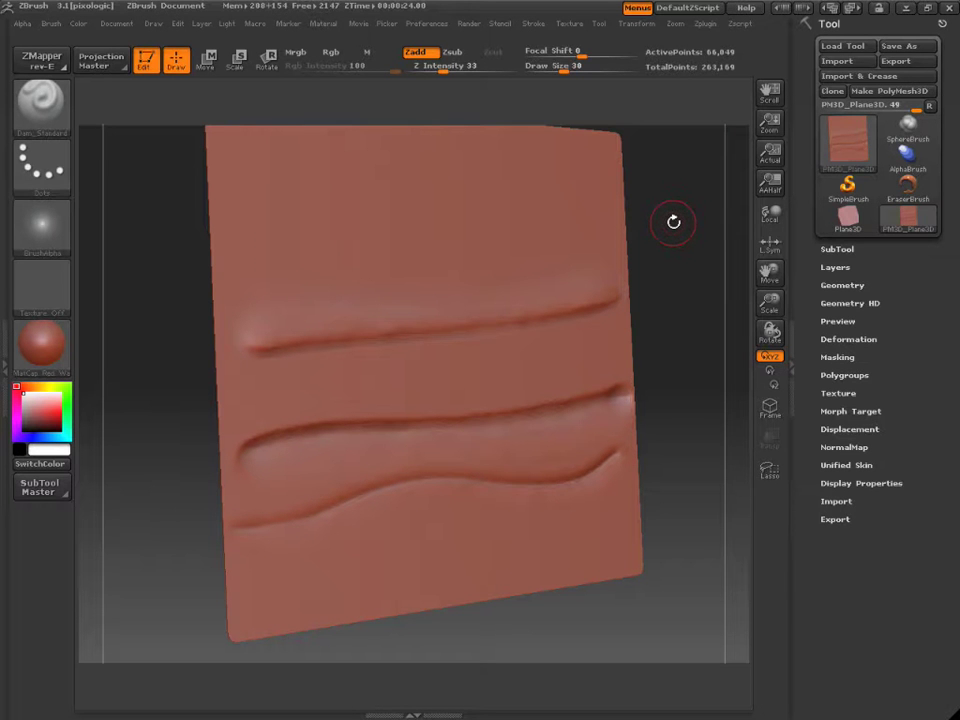
- Load the DemoHead model, frame the face in three-quarter view and subdivide the head twice
click(686, 8)
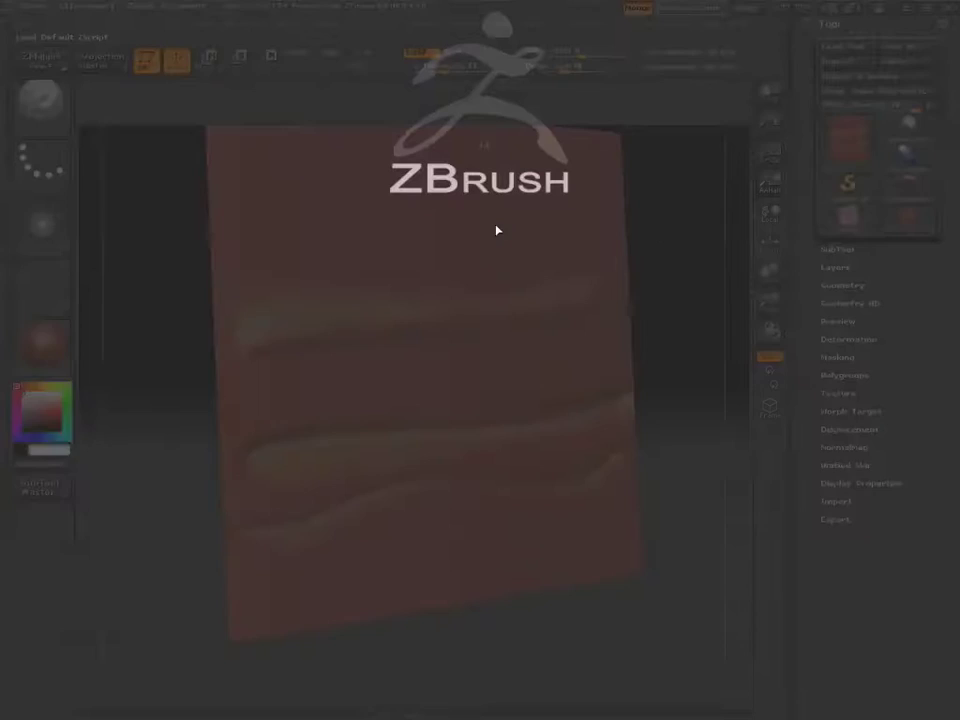
click(301, 403)
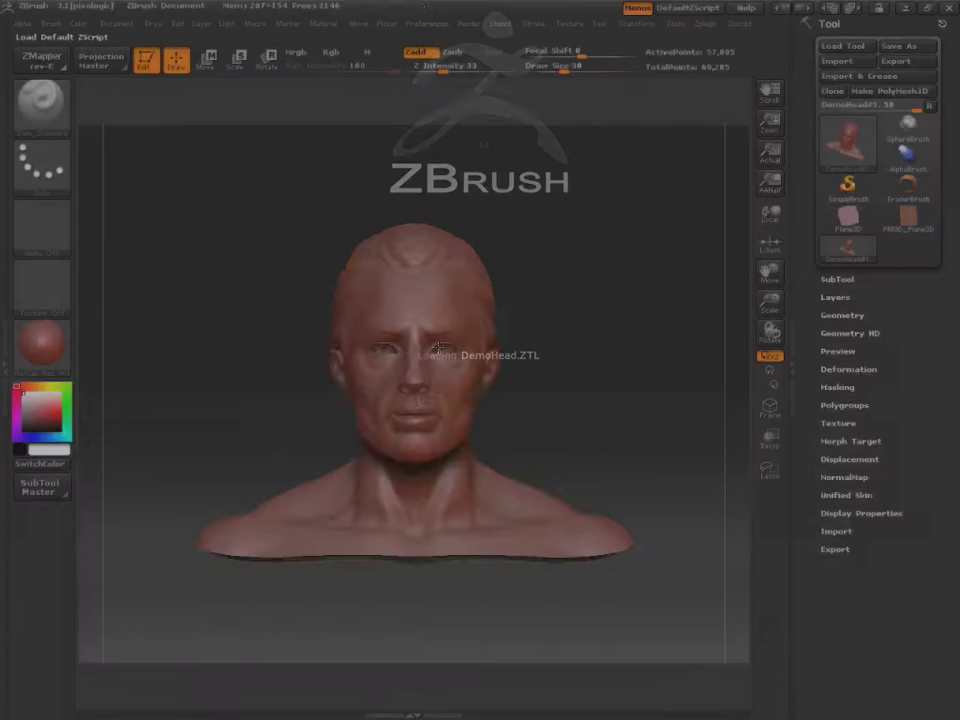
drag(605, 357, 662, 440)
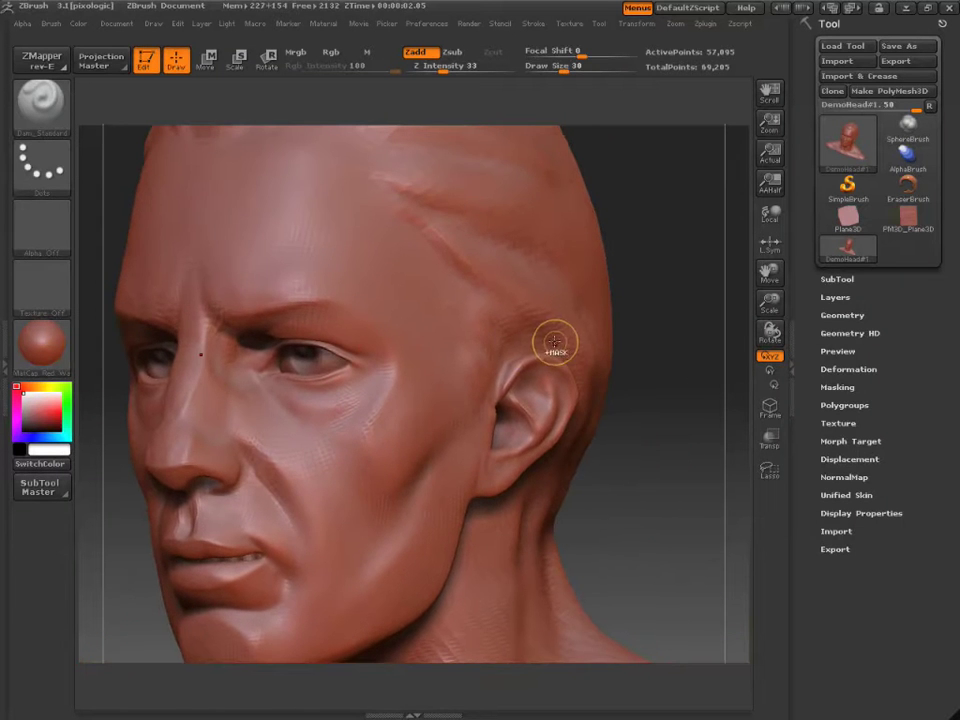
key(ctrl+d)
key(ctrl+d)
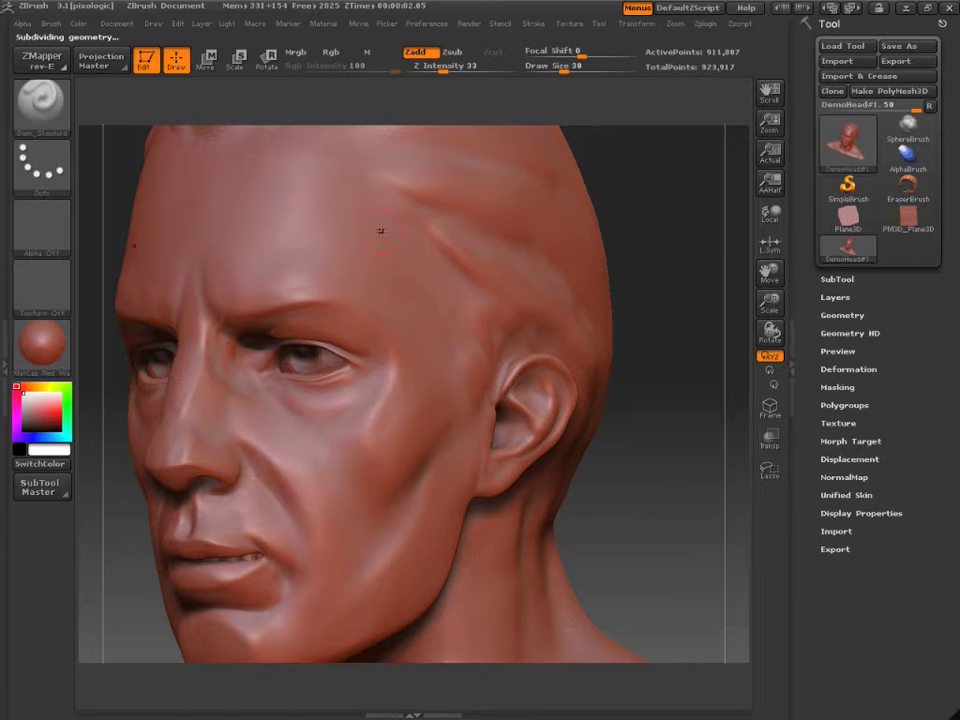
- Sculpt wrinkles at the eye's outer corner with the Standard brush, then smooth them one subdivision level lower at draw size 21
click(48, 101)
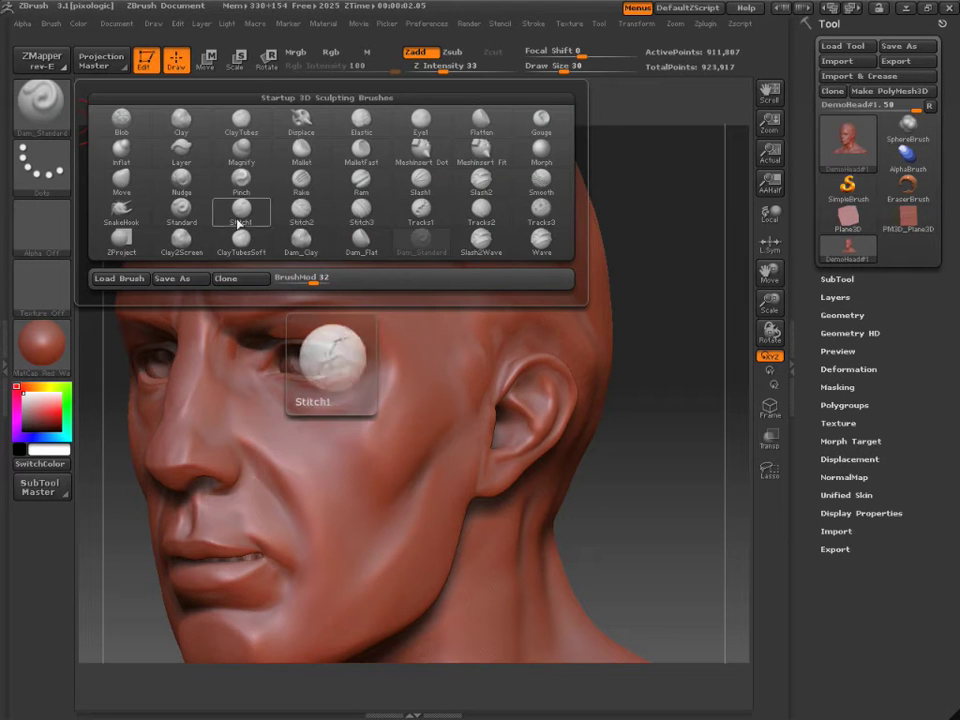
click(181, 209)
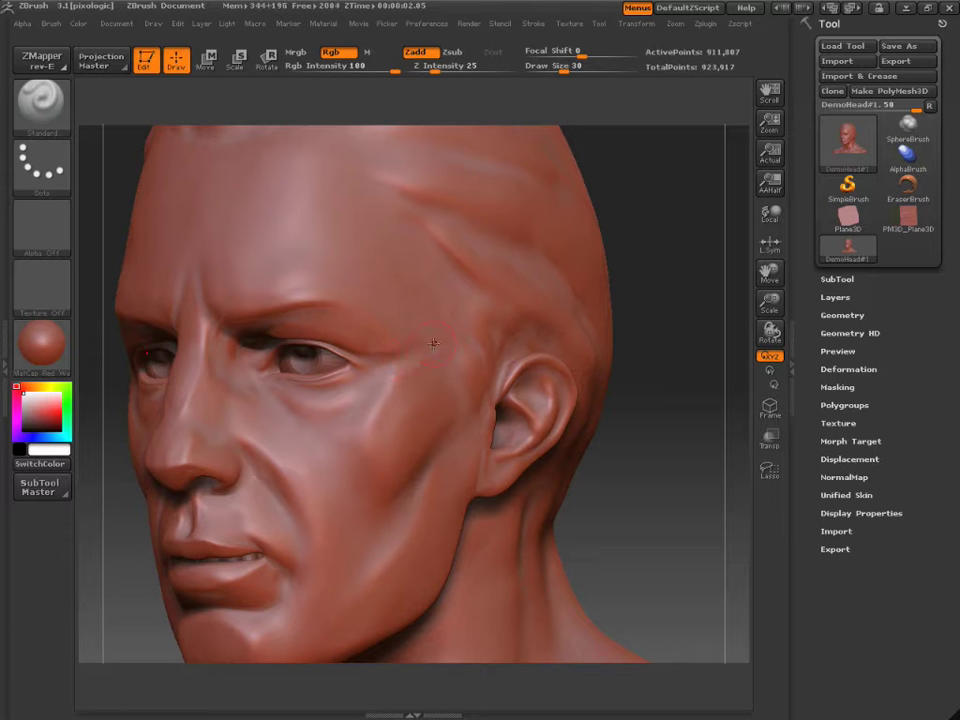
text(s21)
key(Return)
key(shift+d)
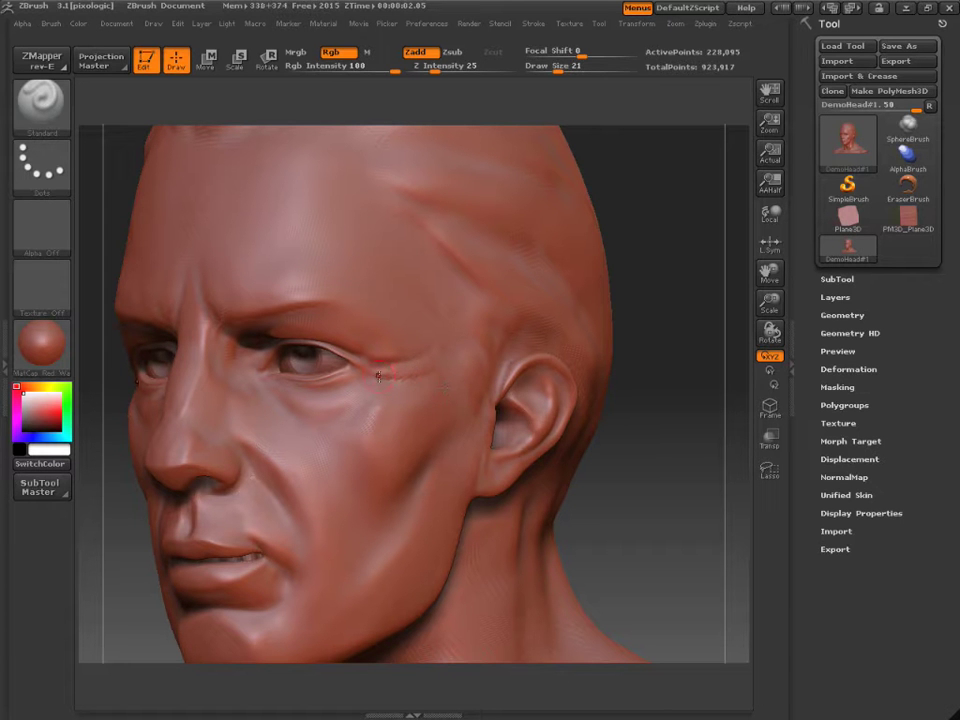
shift+drag(425, 368, 381, 379)
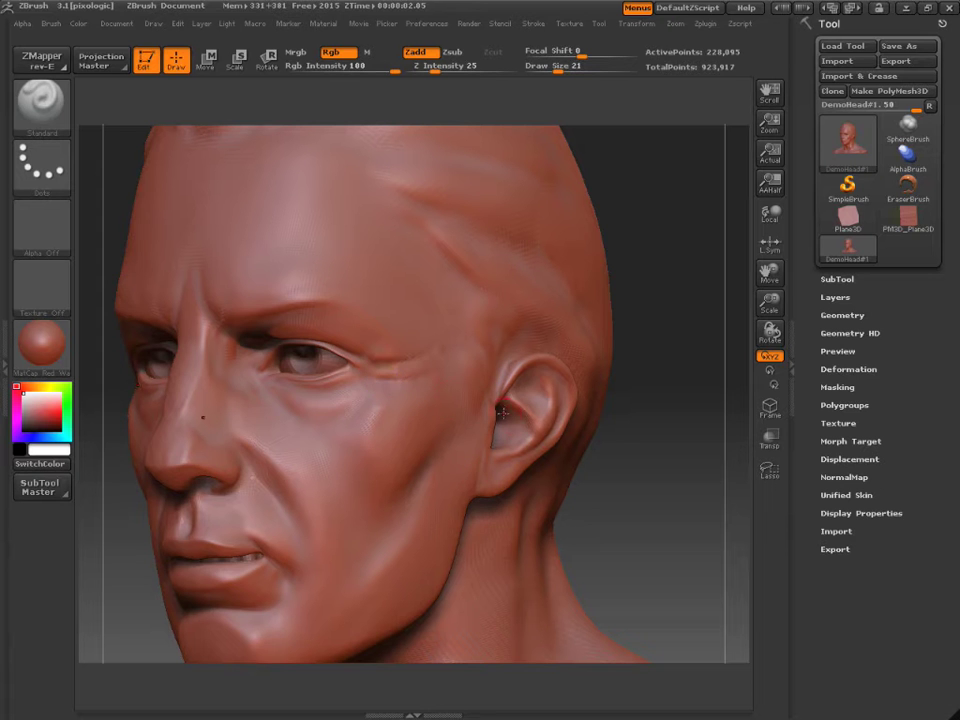